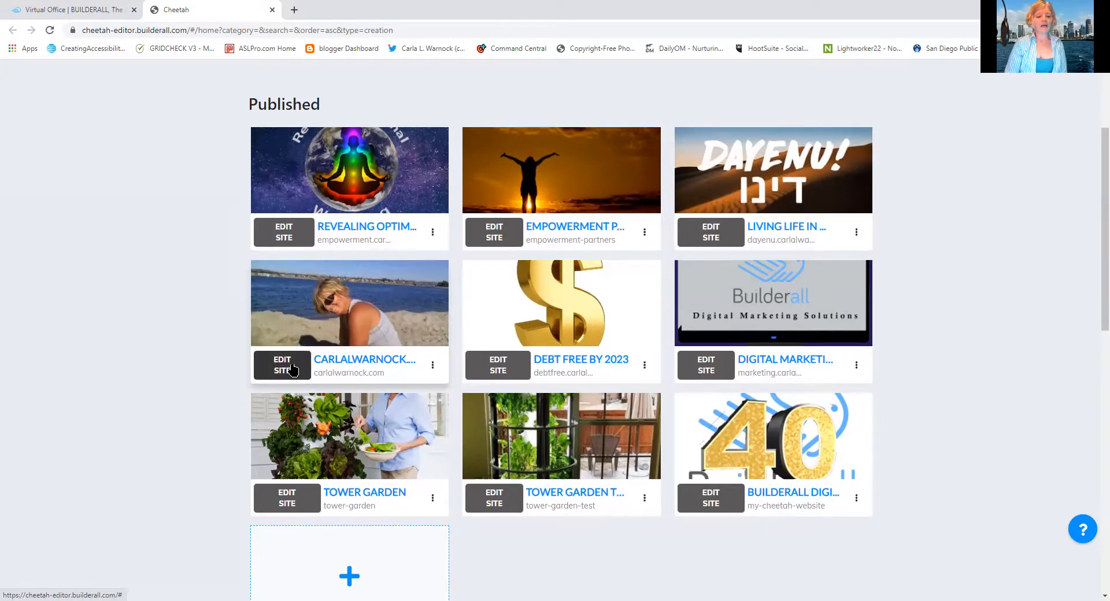
# Open the personal website whose thumbnail shows a woman on the beach for editing, and launch its Super Checkout
pyautogui.click(293, 370)
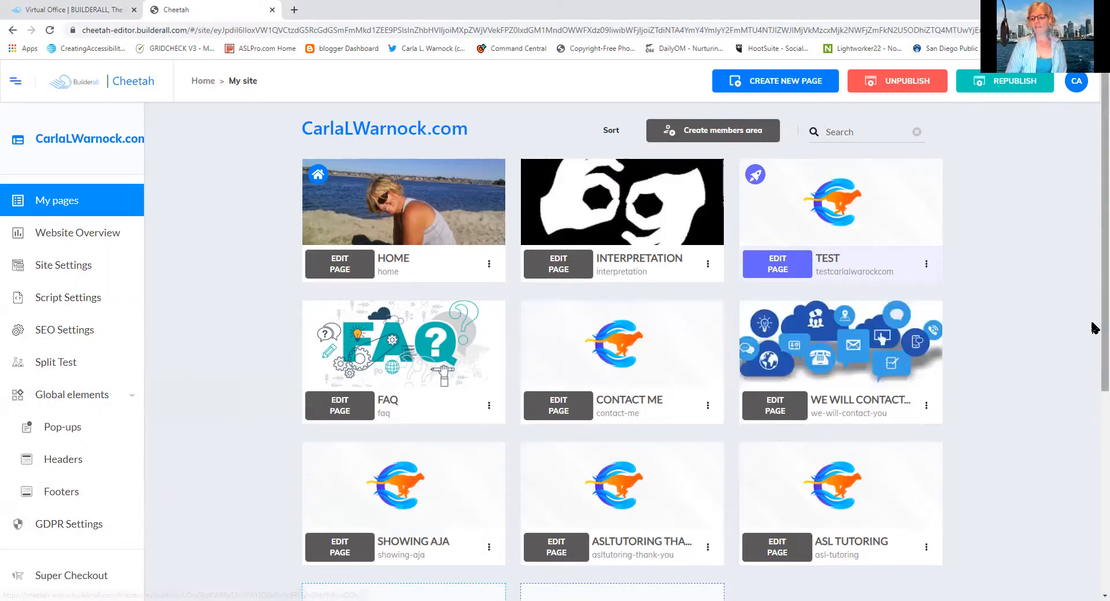
pyautogui.scroll(-2, 1094, 328)
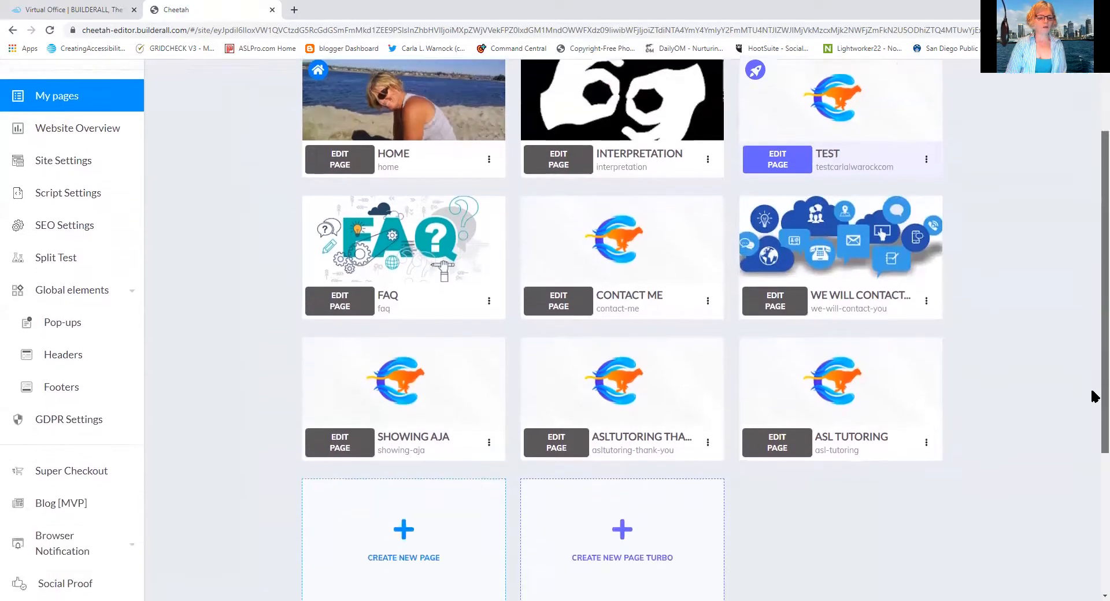
pyautogui.scroll(-1, 1093, 405)
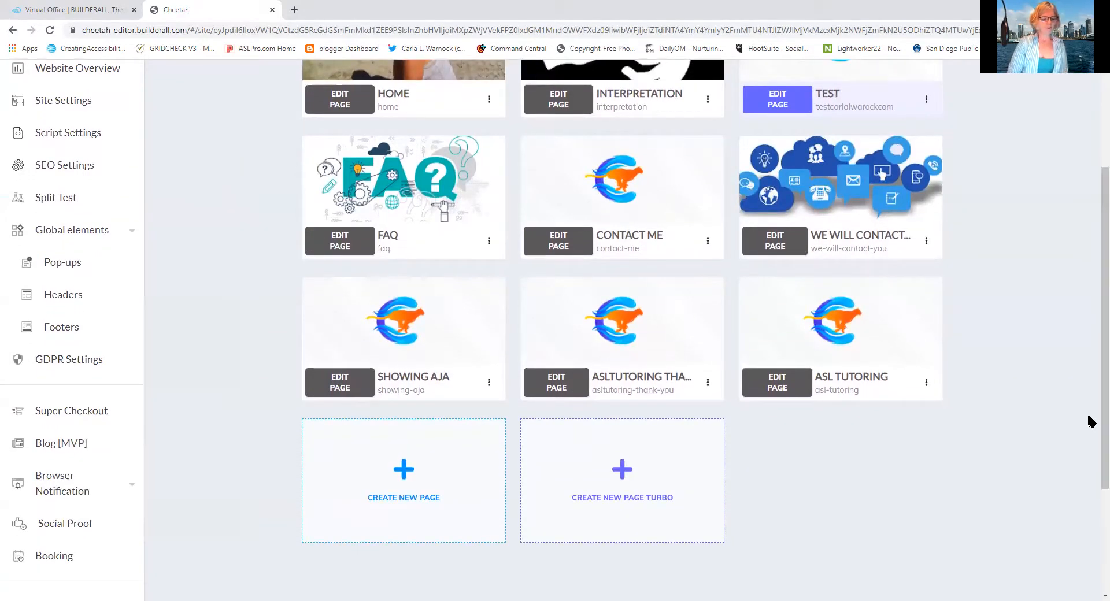
pyautogui.click(88, 412)
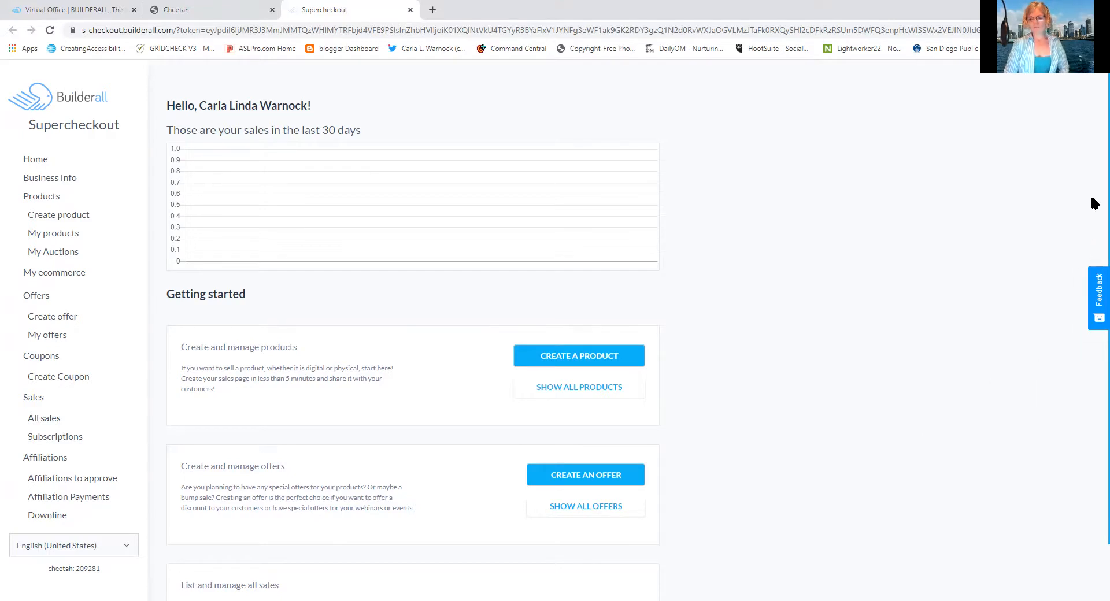
pyautogui.scroll(-1, 1094, 231)
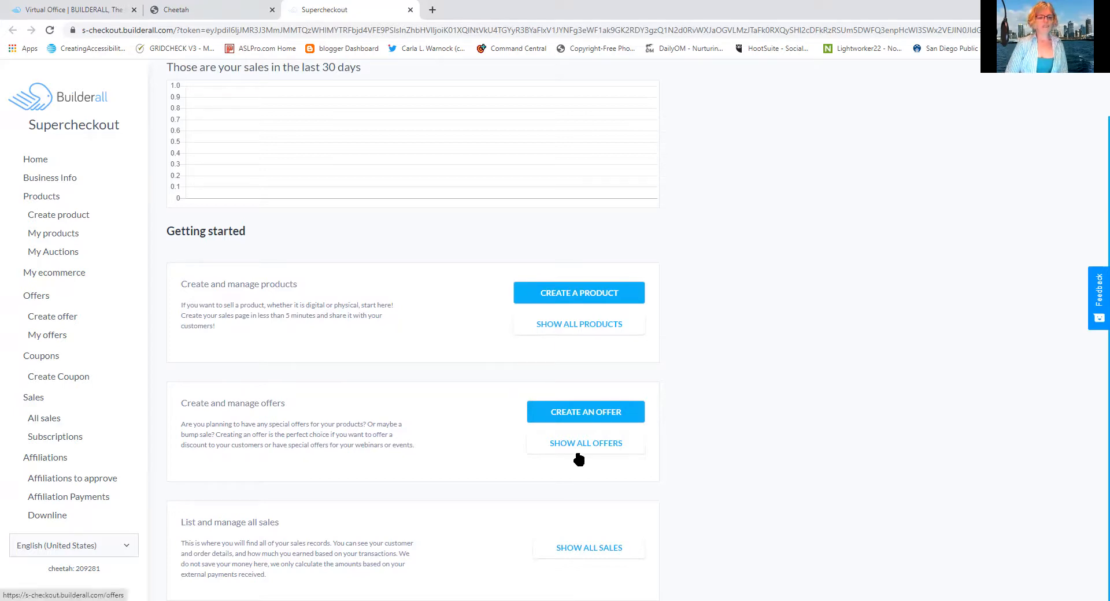
# In the business information, choose ROWLOGOFinal.jpg from the Downloads folder as the company logo
pyautogui.click(57, 181)
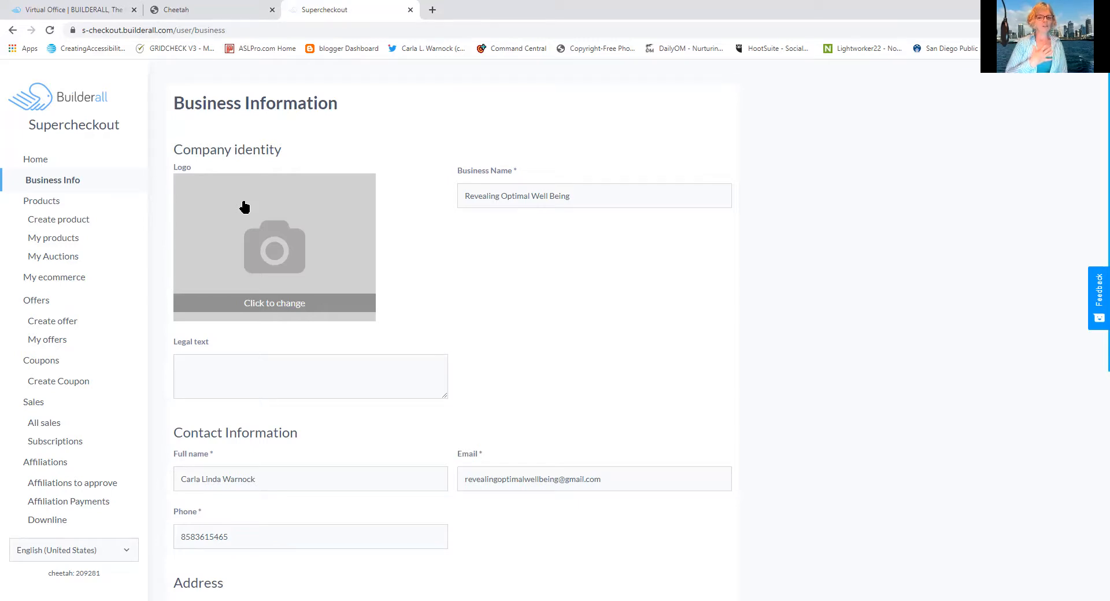
pyautogui.click(273, 234)
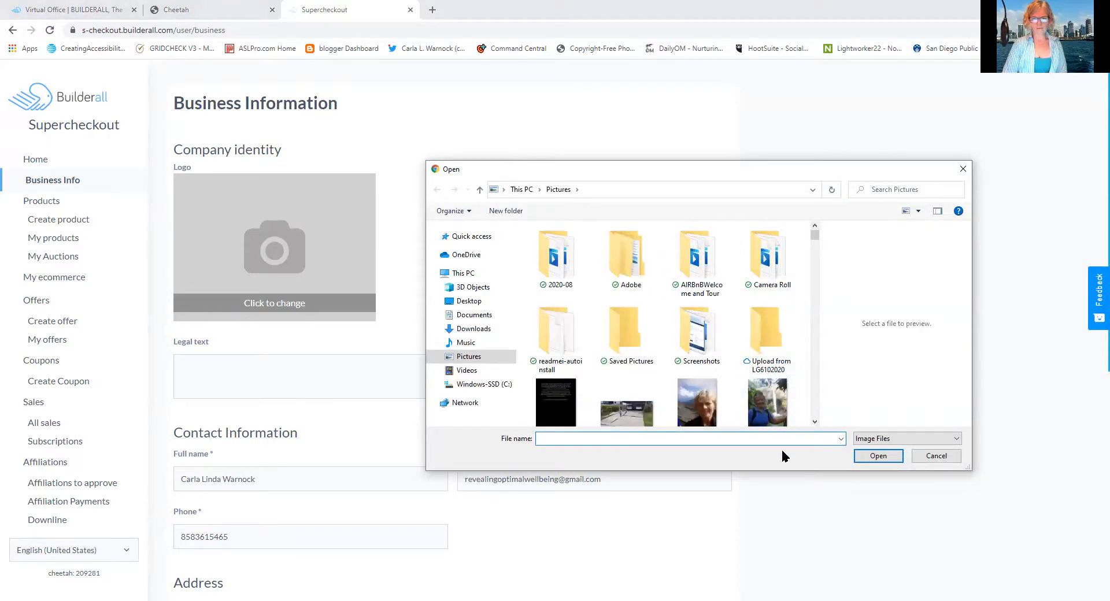
pyautogui.moveTo(813, 235); pyautogui.dragTo(810, 285)
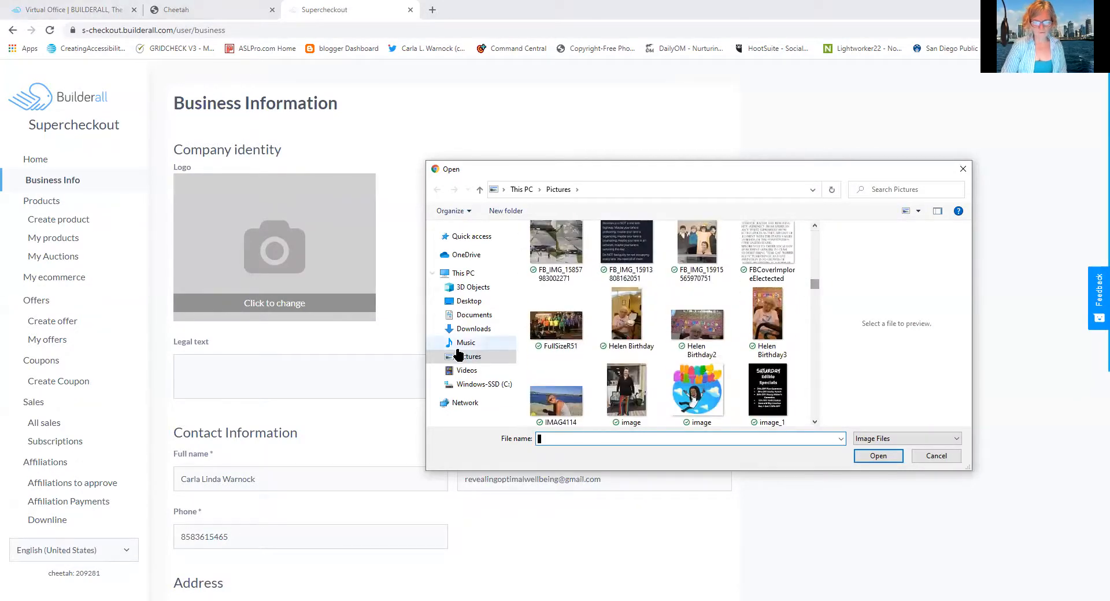
pyautogui.click(470, 328)
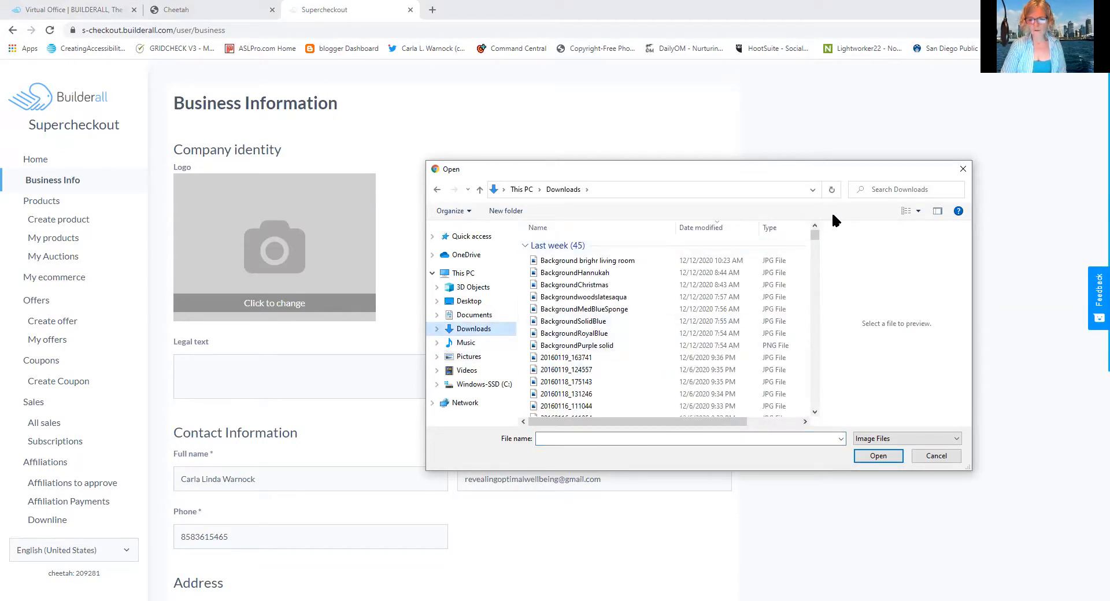
pyautogui.moveTo(812, 232); pyautogui.dragTo(812, 251)
pyautogui.click(815, 413)
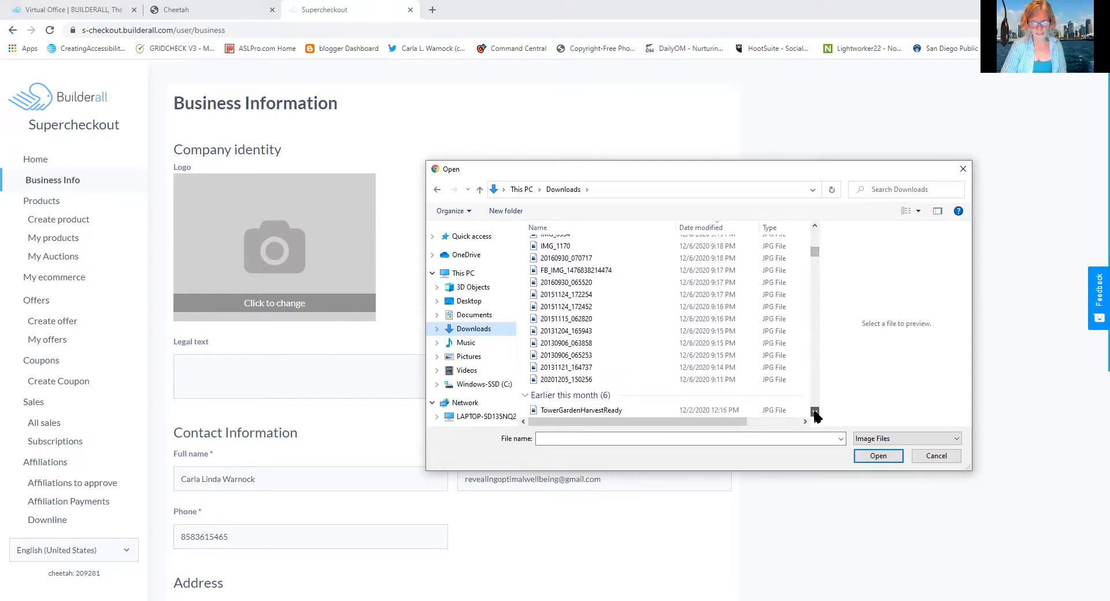
pyautogui.click(695, 437)
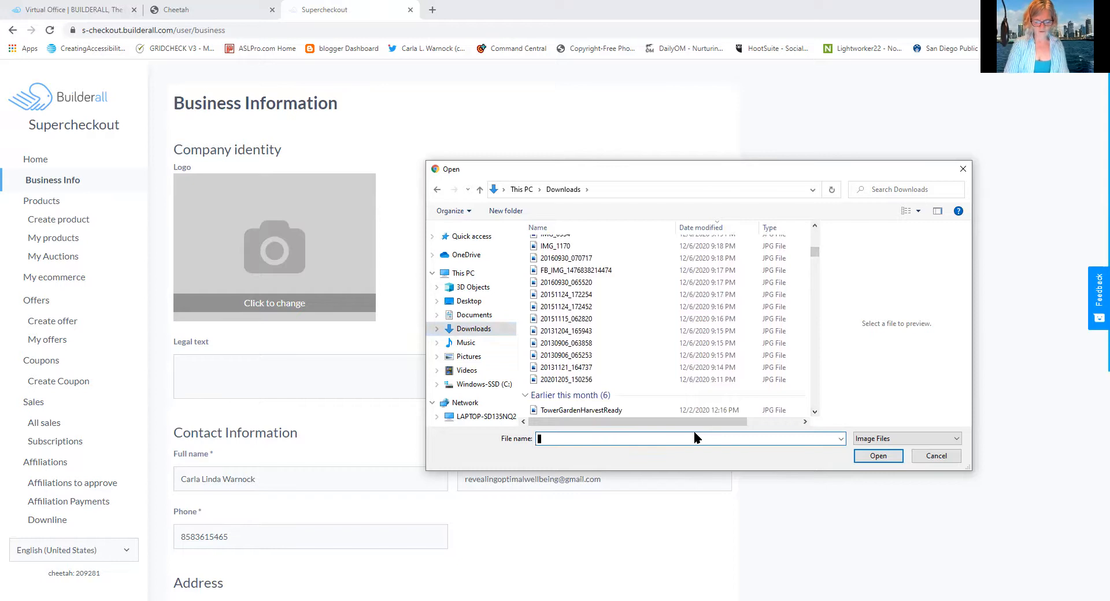
pyautogui.write('RO')
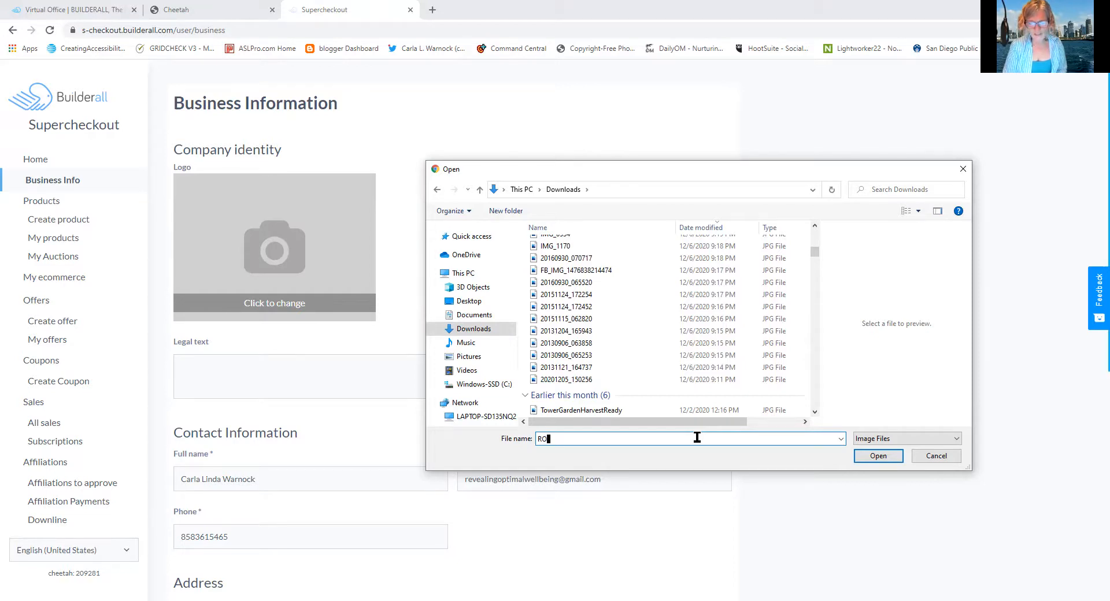
pyautogui.click(691, 560)
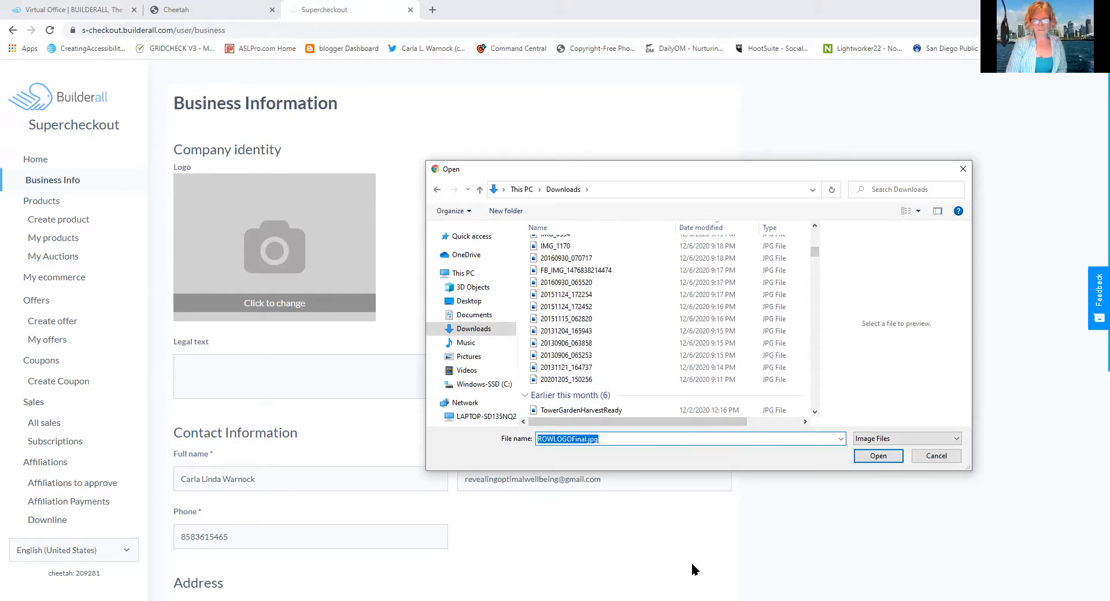
pyautogui.click(875, 456)
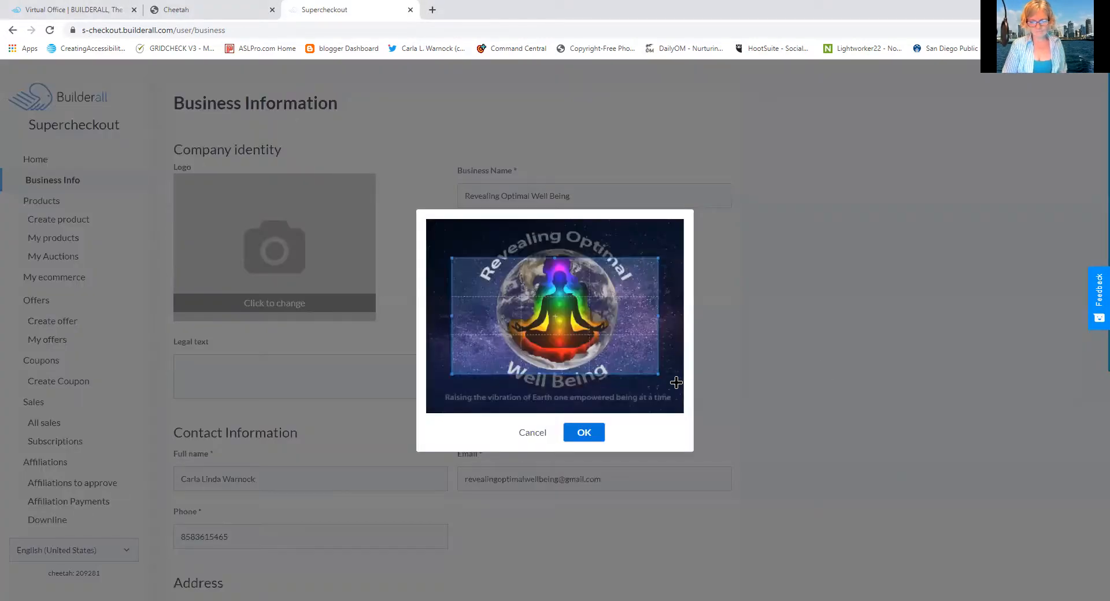
# Enlarge the logo's crop area, position it around the globe and the "Revealing Optimal" lettering, and apply the crop
pyautogui.moveTo(657, 374); pyautogui.dragTo(718, 453)
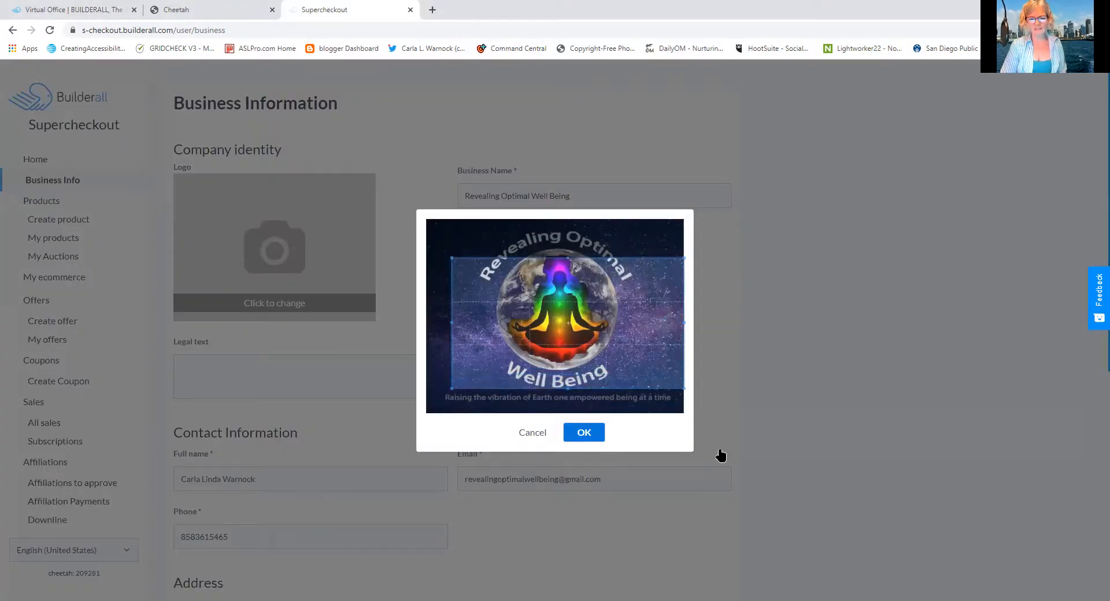
pyautogui.moveTo(636, 312); pyautogui.dragTo(630, 307)
pyautogui.moveTo(677, 368); pyautogui.dragTo(752, 451)
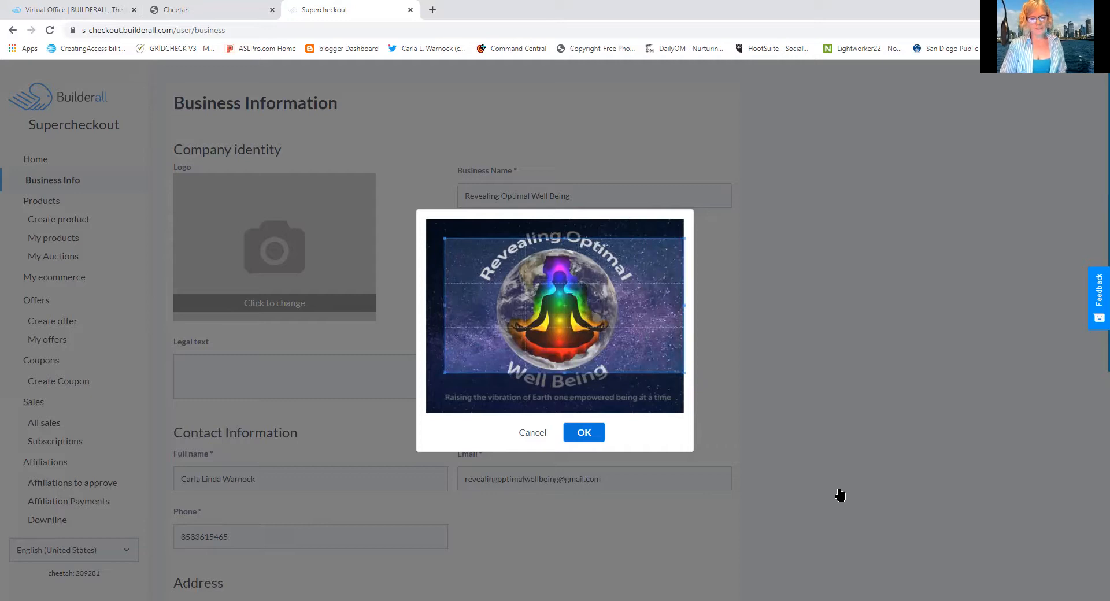
pyautogui.moveTo(655, 328); pyautogui.dragTo(654, 322)
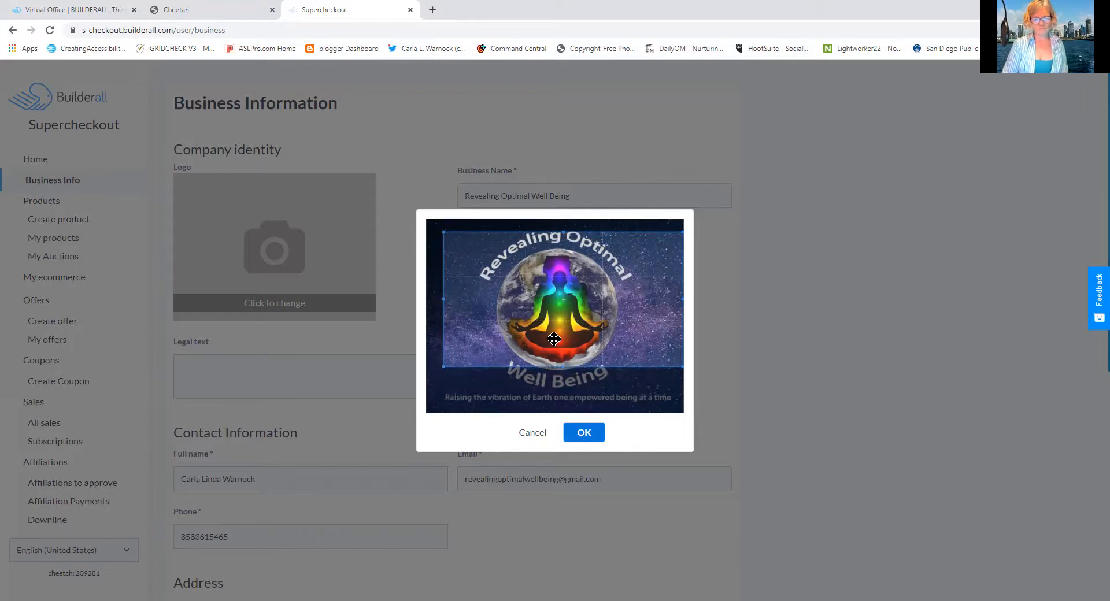
pyautogui.moveTo(554, 339); pyautogui.dragTo(553, 344)
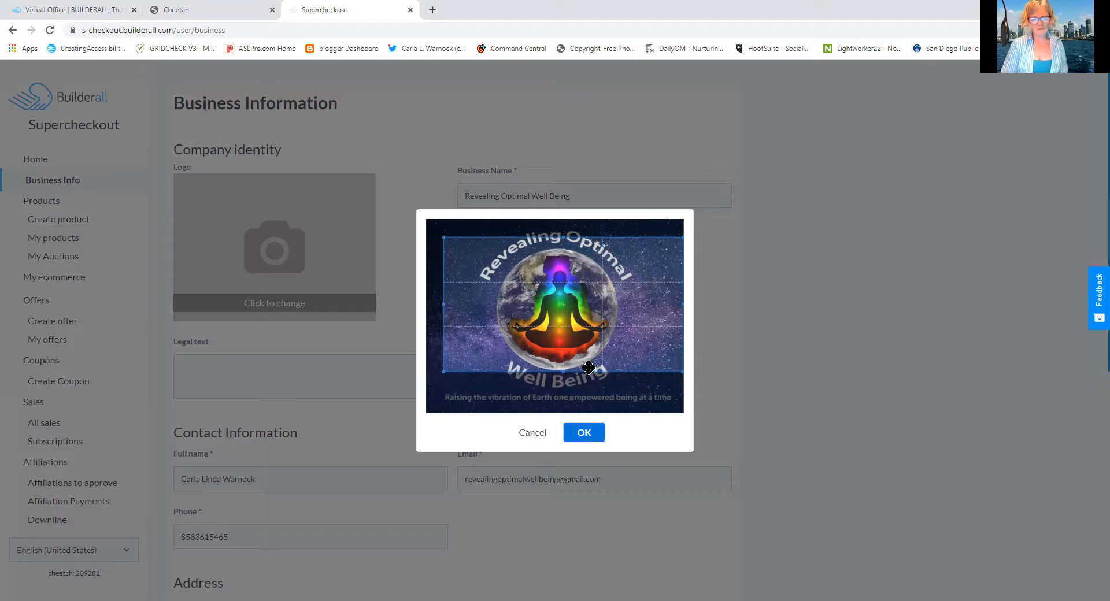
pyautogui.click(583, 432)
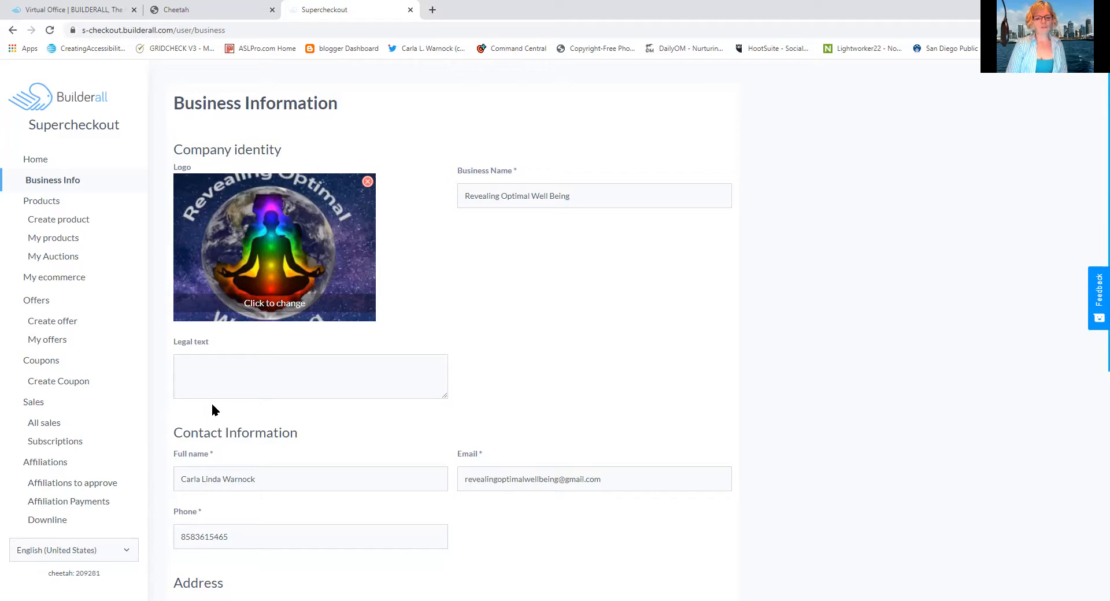
# Clear the street address from the business information and save the form
pyautogui.click(236, 372)
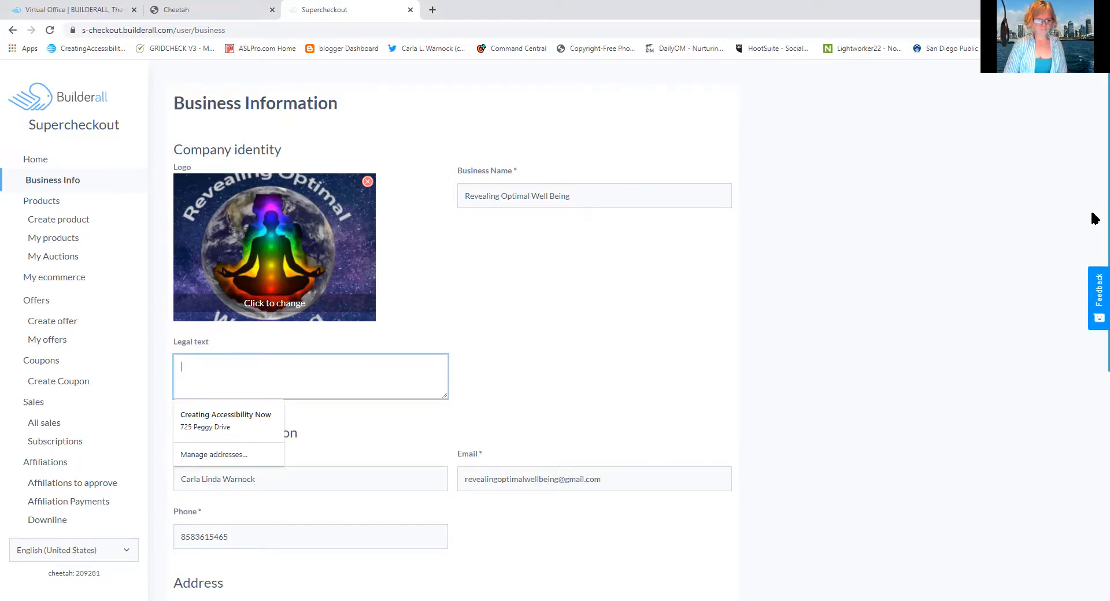
pyautogui.scroll(-3, 1094, 243)
pyautogui.scroll(-4, 1095, 299)
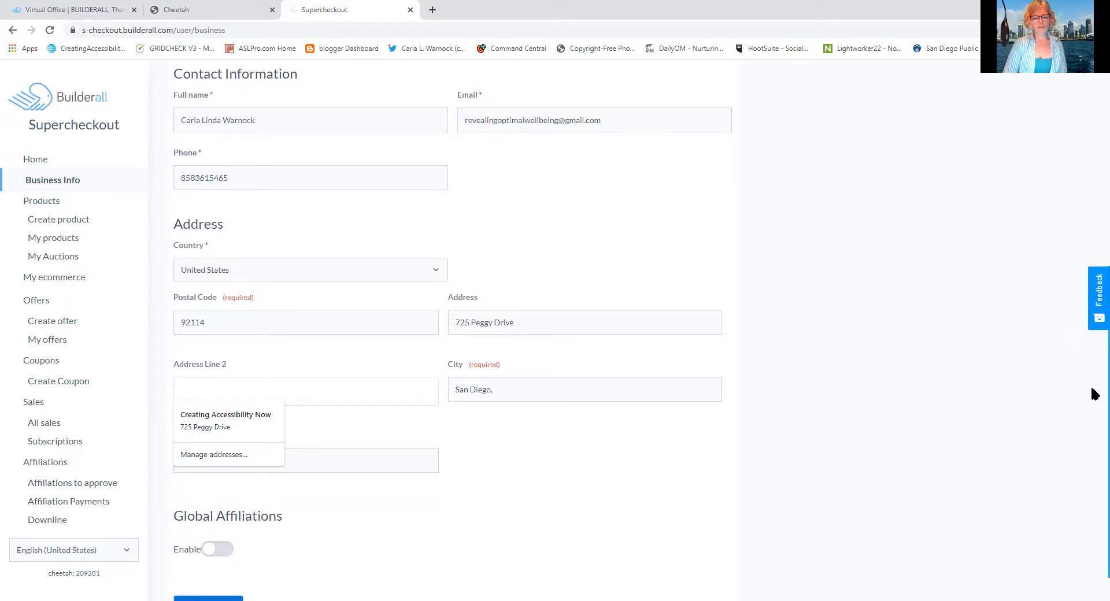
pyautogui.doubleClick(469, 322)
pyautogui.press('BackSpace')
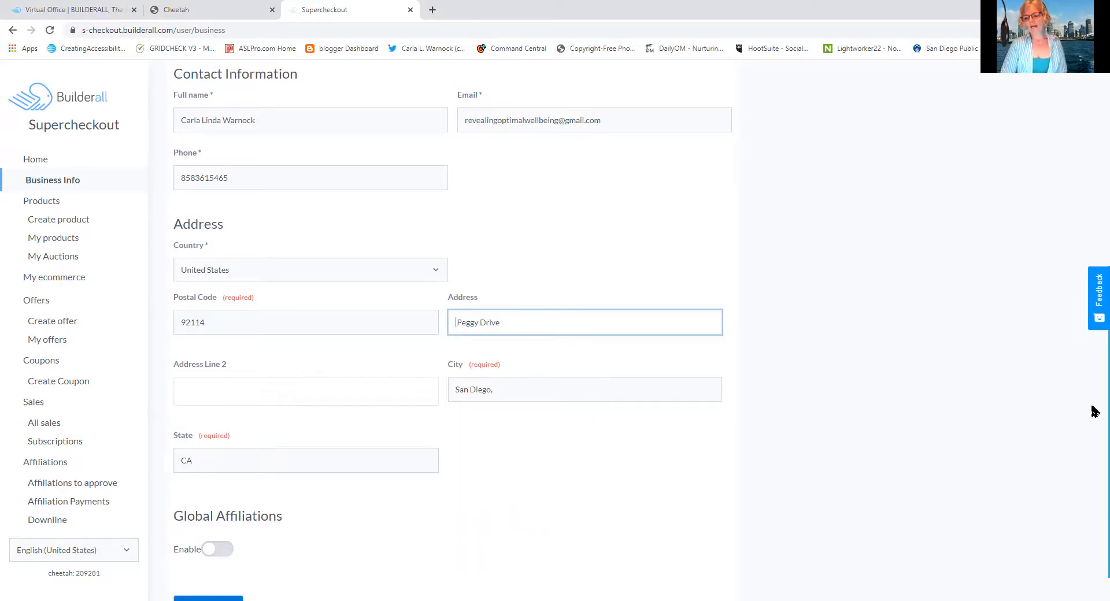
pyautogui.scroll(-1, 1094, 520)
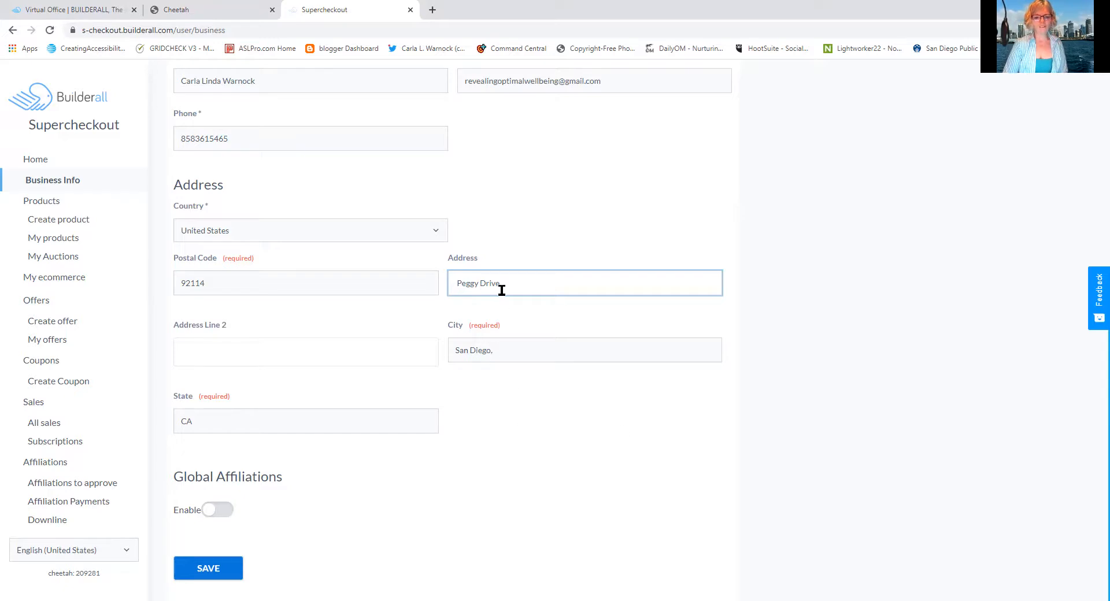
pyautogui.moveTo(502, 282); pyautogui.dragTo(393, 277)
pyautogui.press('BackSpace')
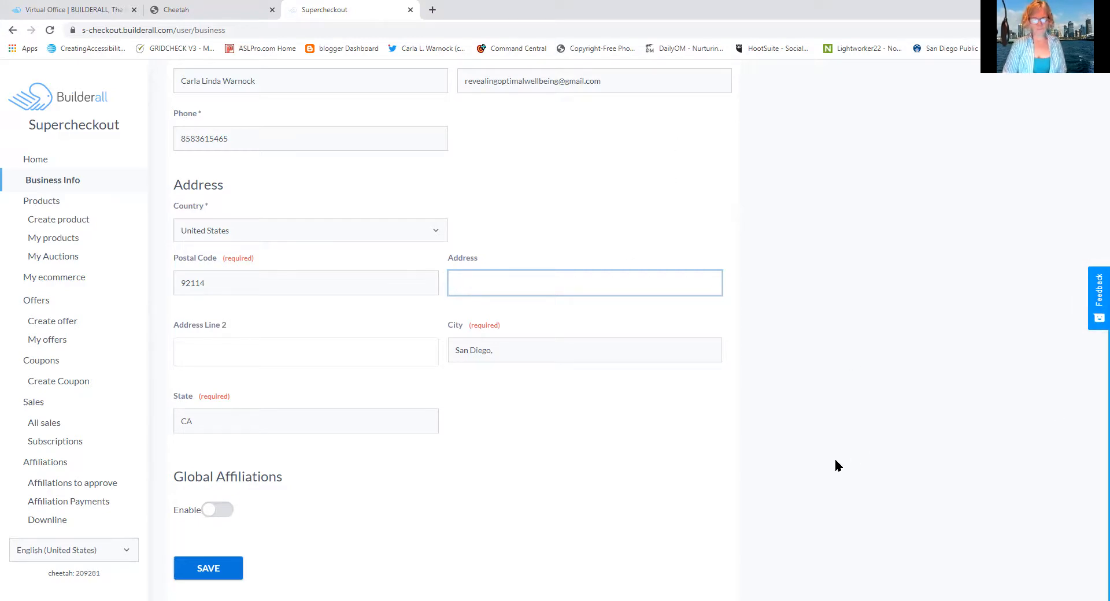
pyautogui.press('Tab')
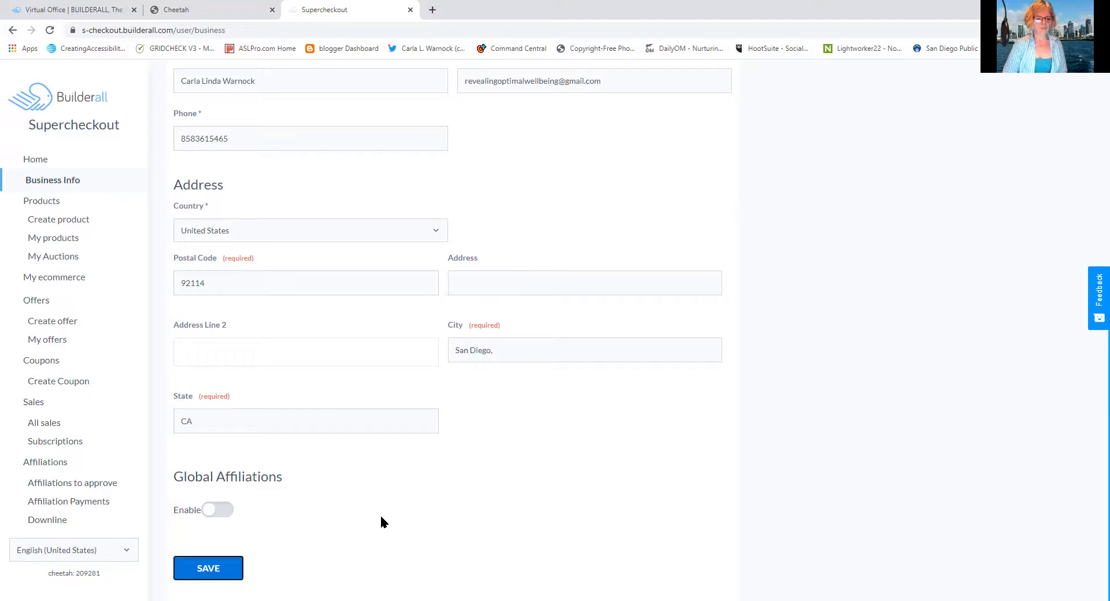
pyautogui.press('Return')
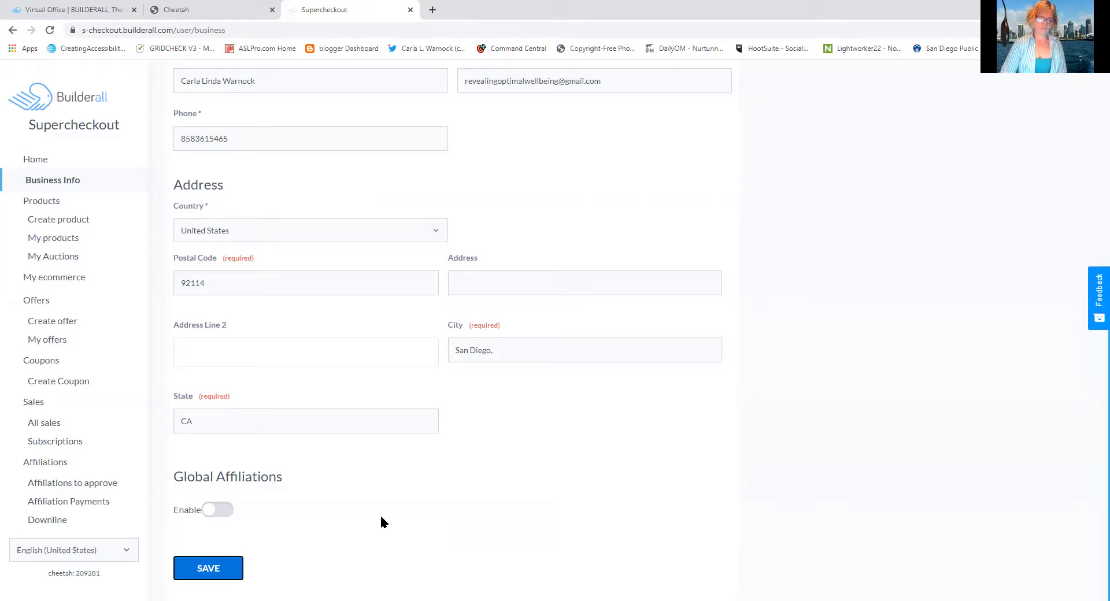
pyautogui.press('Return')
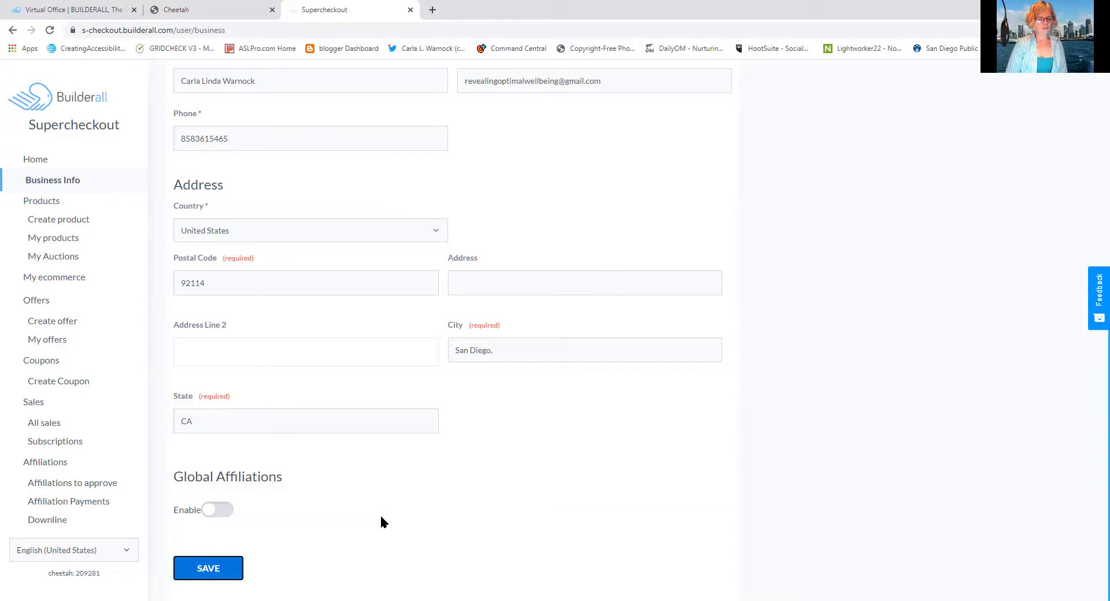
# Review the list of existing products and the auctions page
pyautogui.click(48, 203)
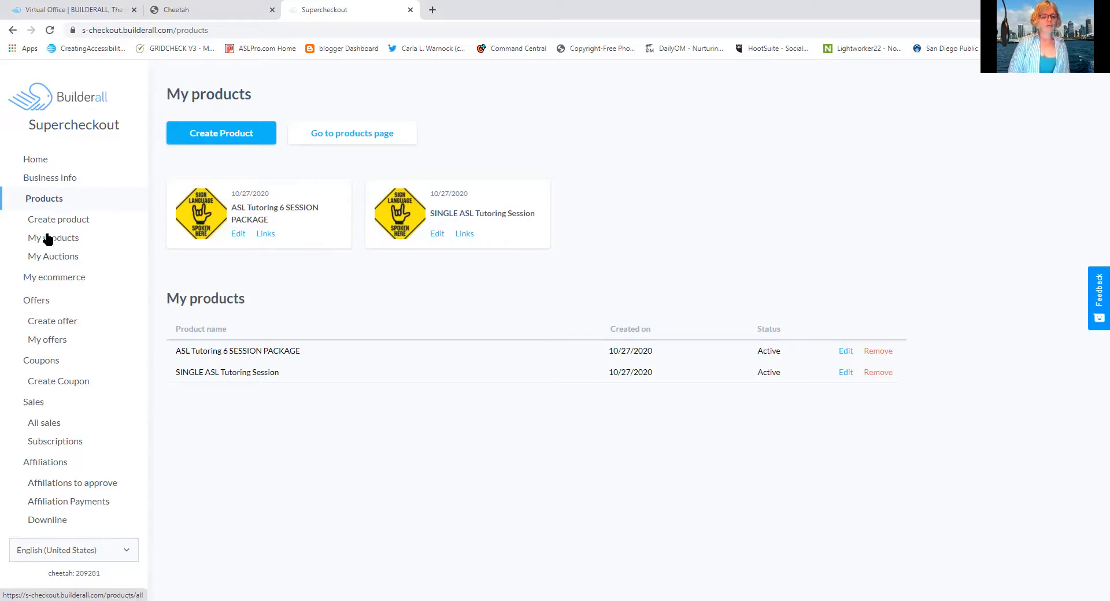
pyautogui.click(49, 259)
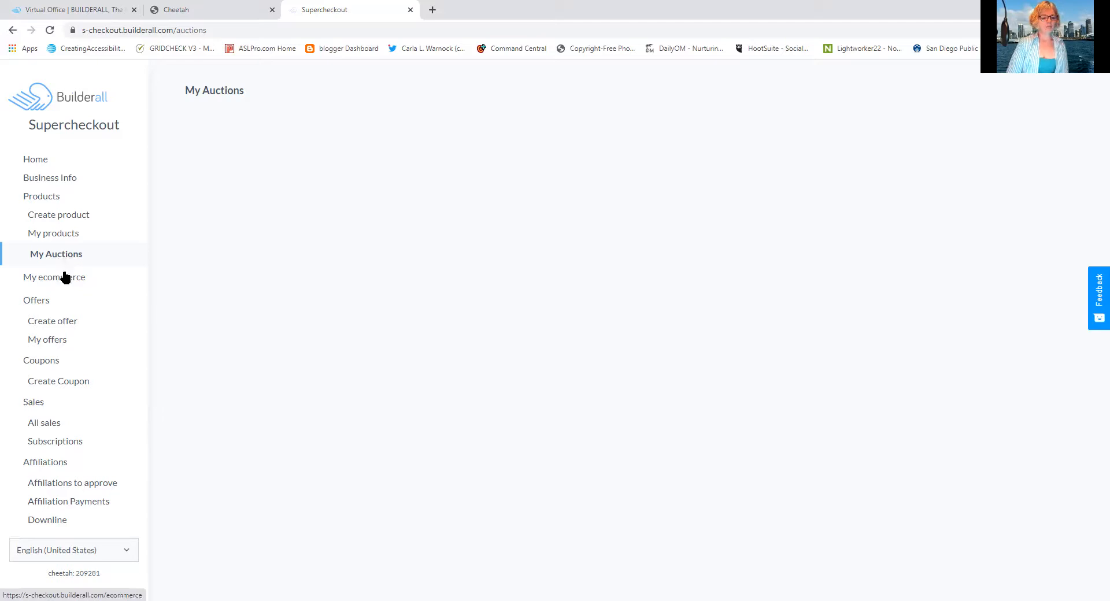
# Examine the ecommerce settings and the available payment gateways, including the PagSeguro settings, without adding one
pyautogui.click(65, 278)
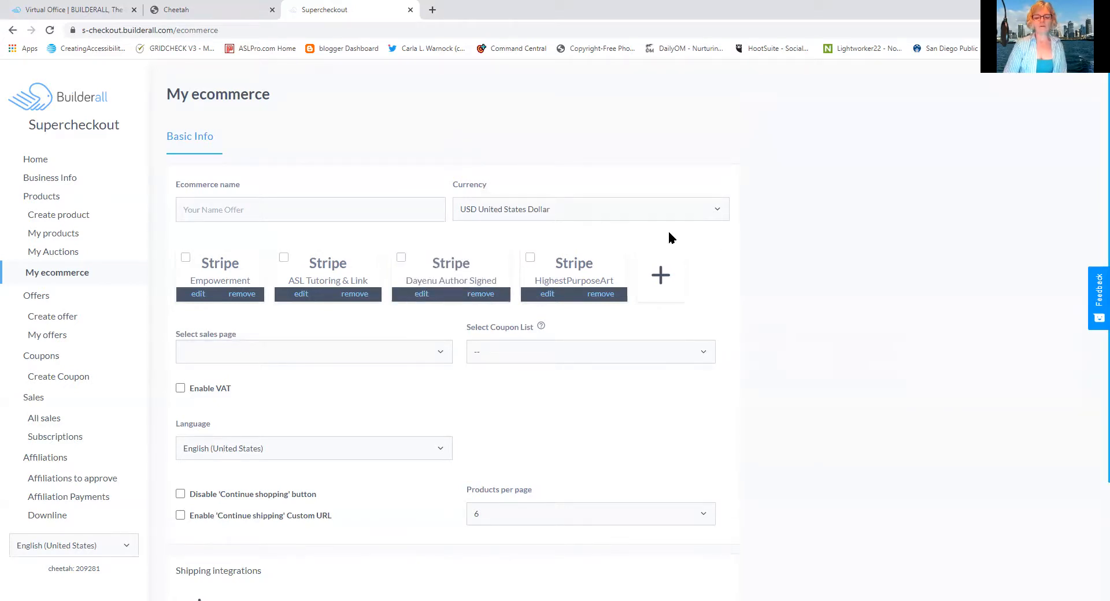
pyautogui.click(671, 277)
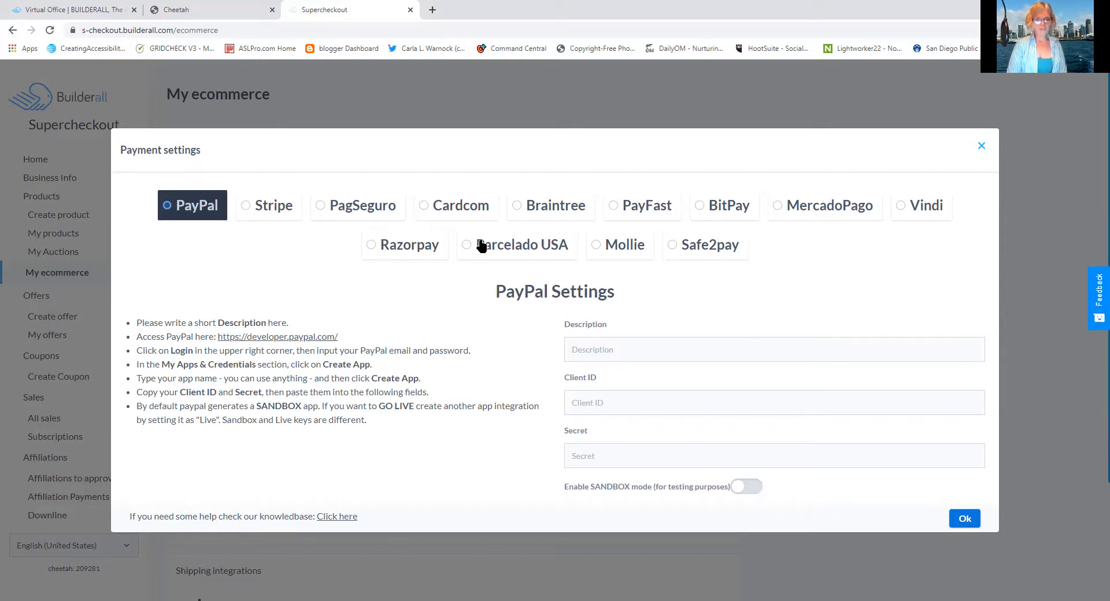
pyautogui.click(389, 208)
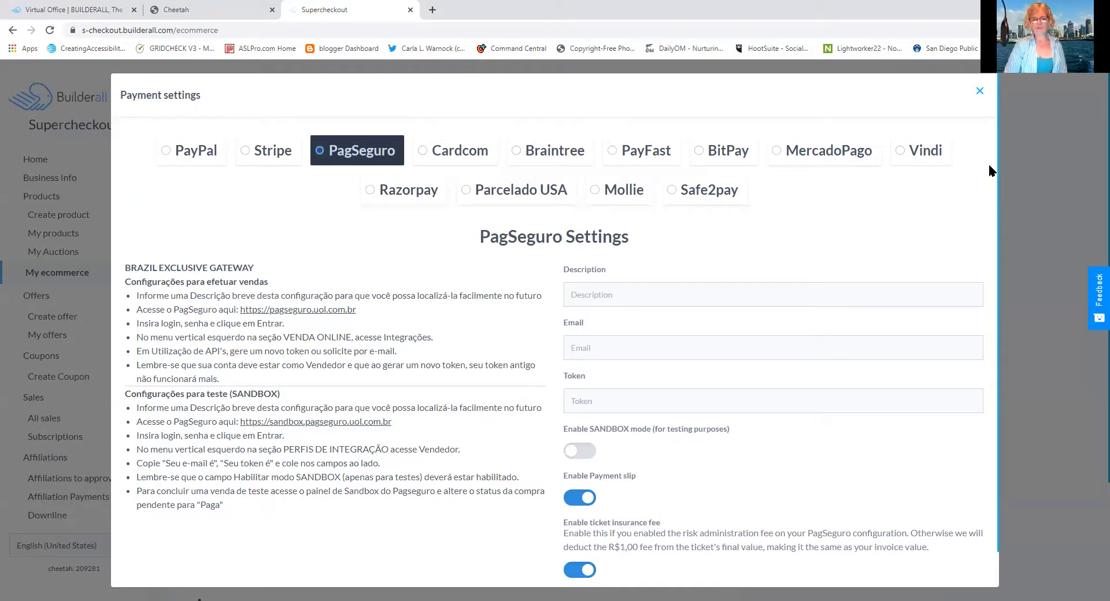
pyautogui.click(980, 92)
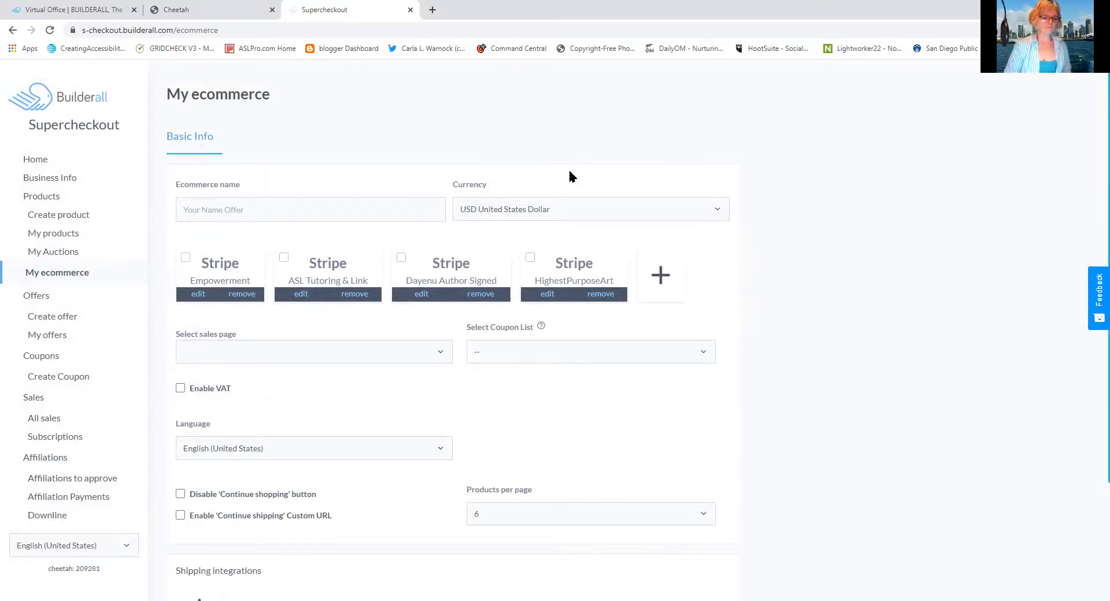
# View the offers list and the blank offer creation form, and go to the sales overview
pyautogui.click(42, 303)
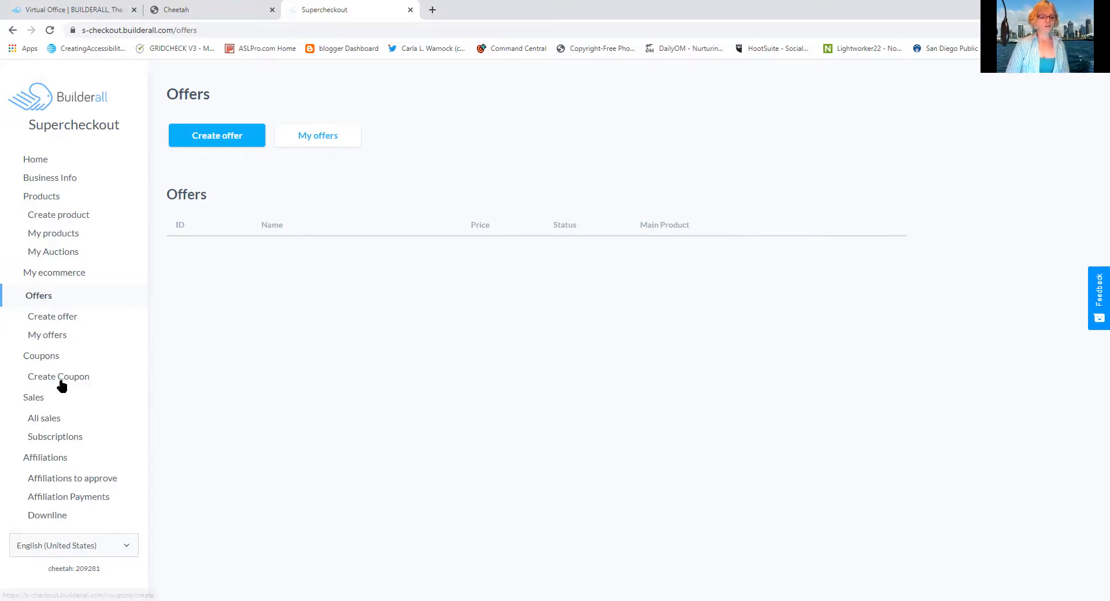
pyautogui.click(45, 321)
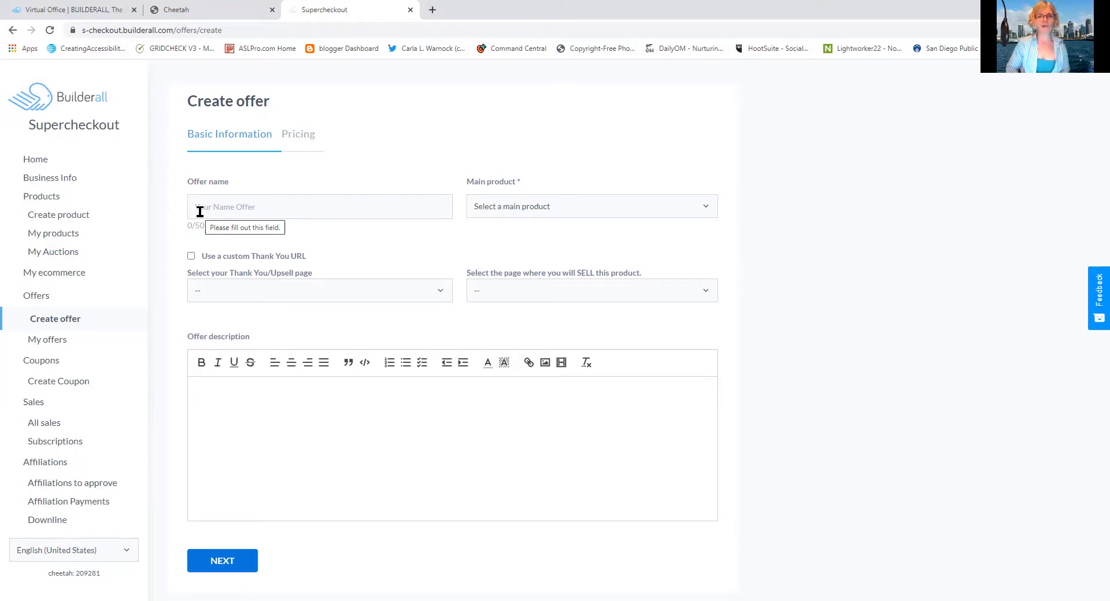
pyautogui.click(46, 406)
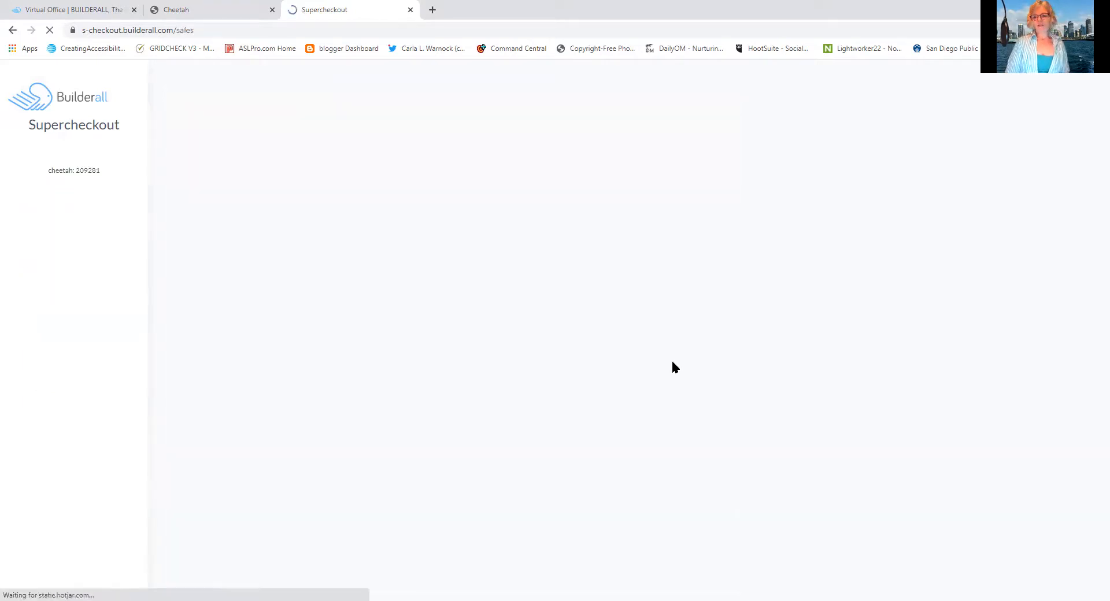
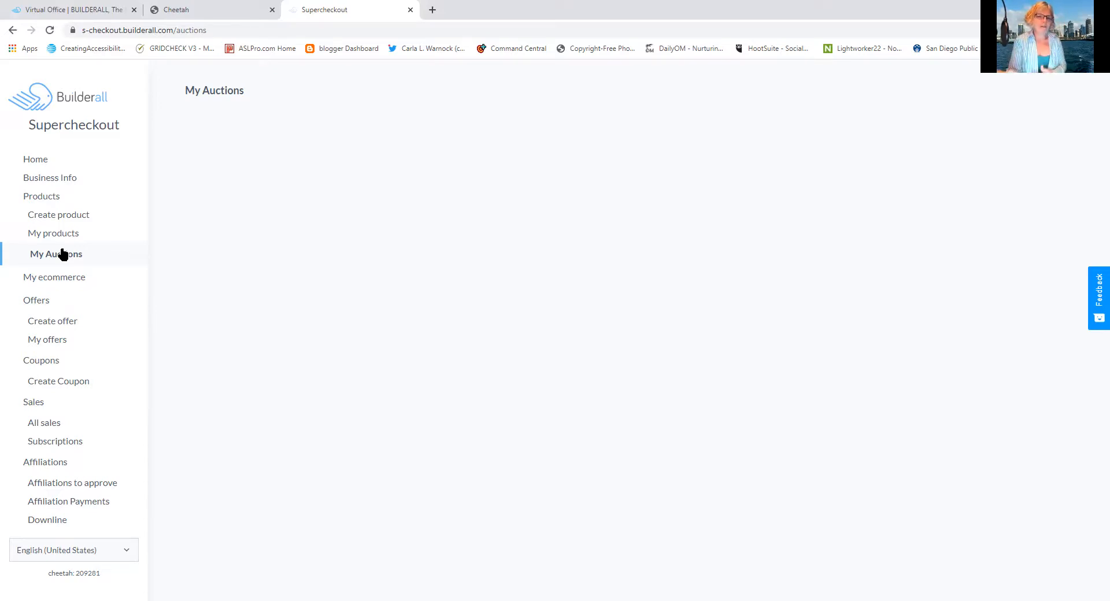
# View the auctions page and return to the list of existing products
pyautogui.click(64, 254)
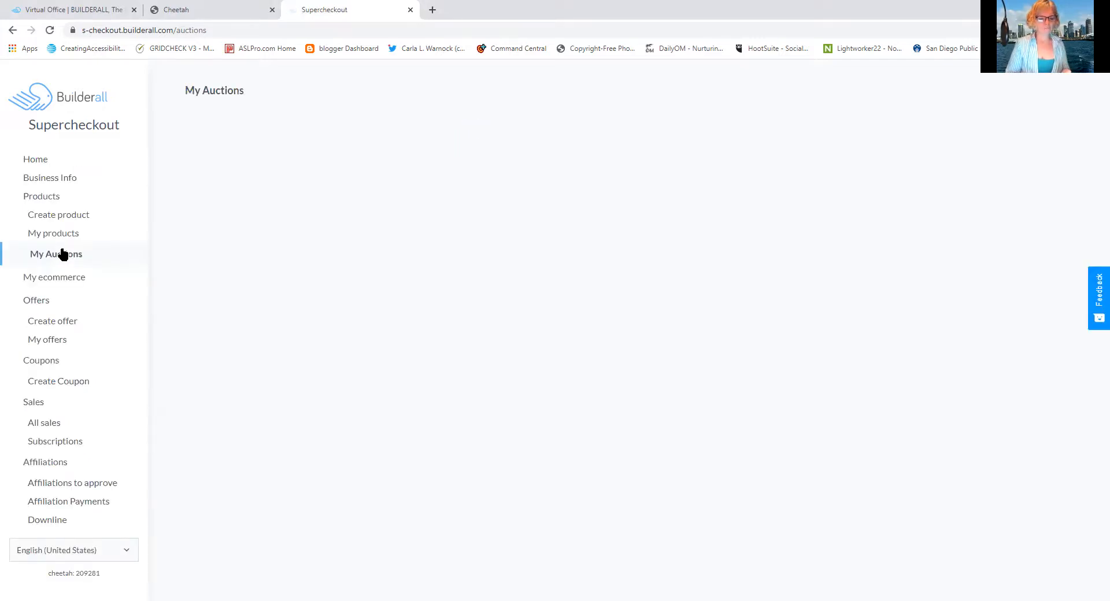
pyautogui.click(47, 194)
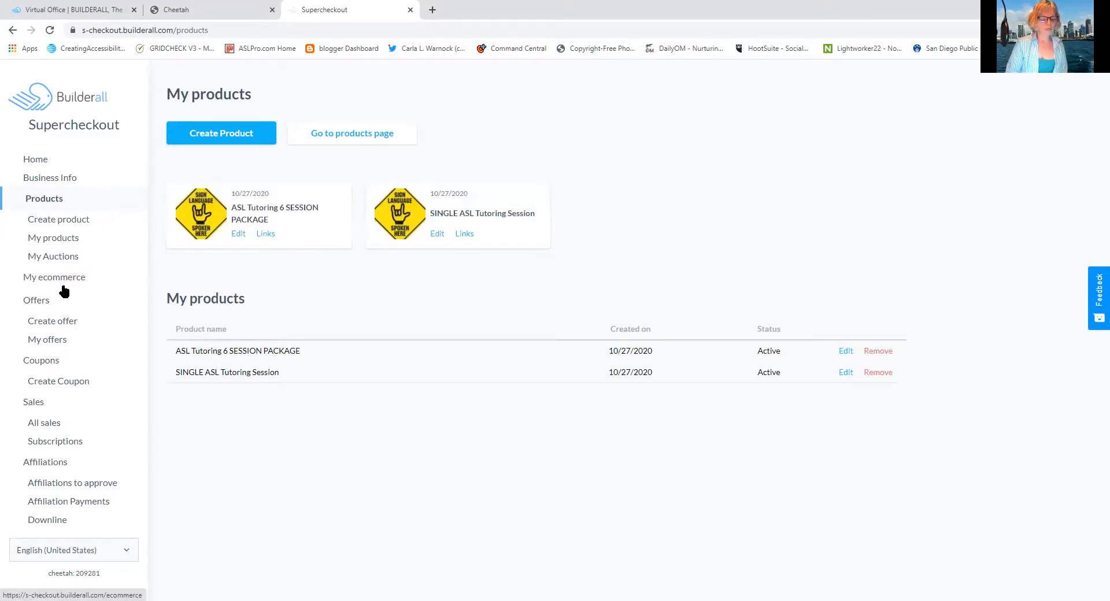
# Review the all-sales and subscriptions reports, and view the affiliations downline page
pyautogui.click(38, 428)
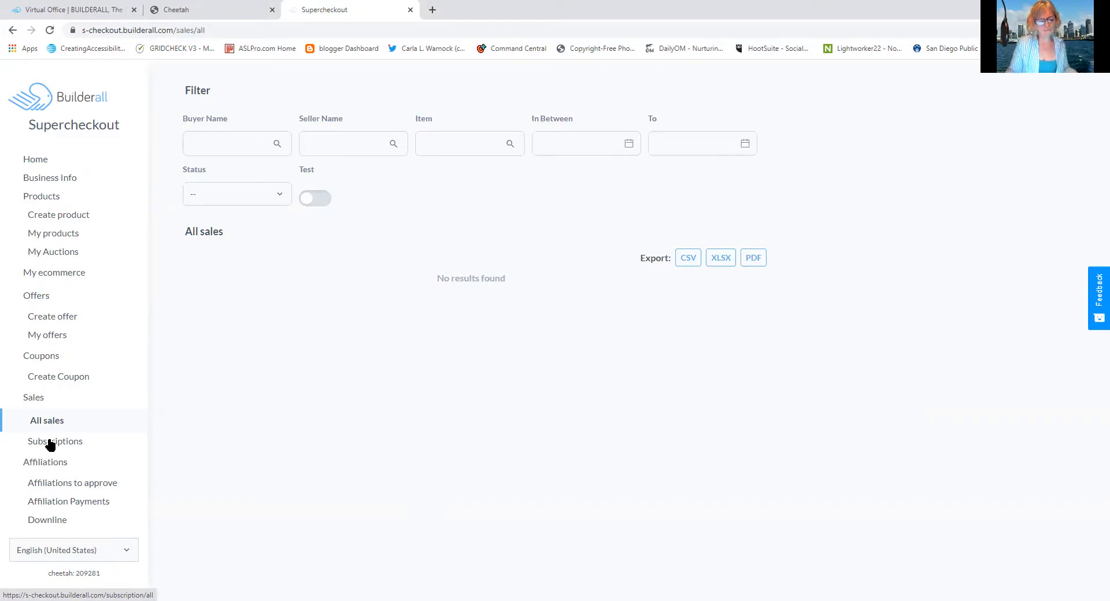
pyautogui.click(50, 442)
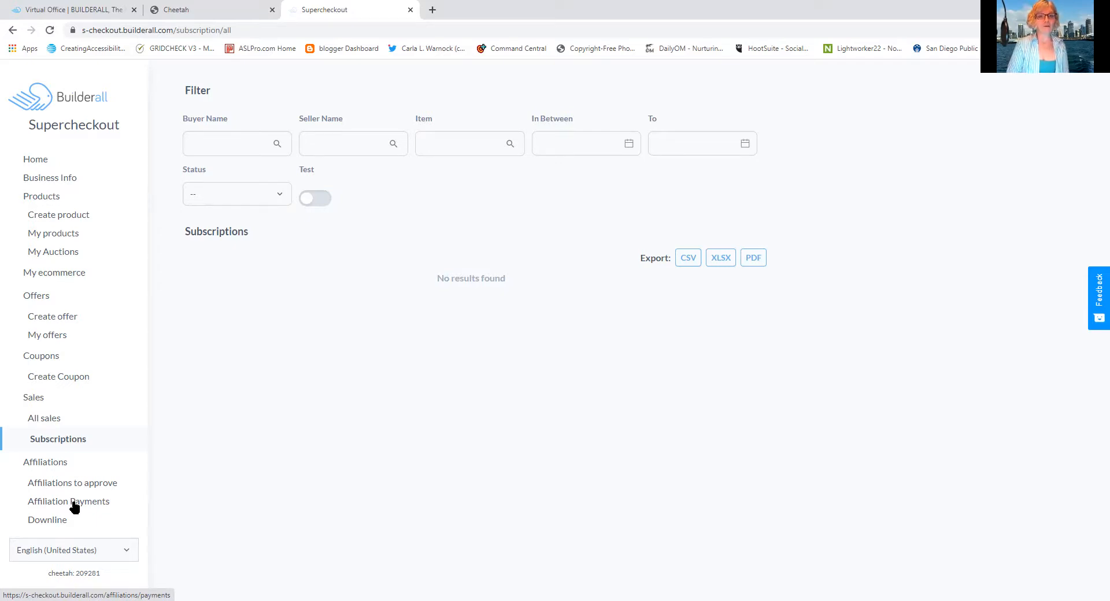
pyautogui.click(52, 525)
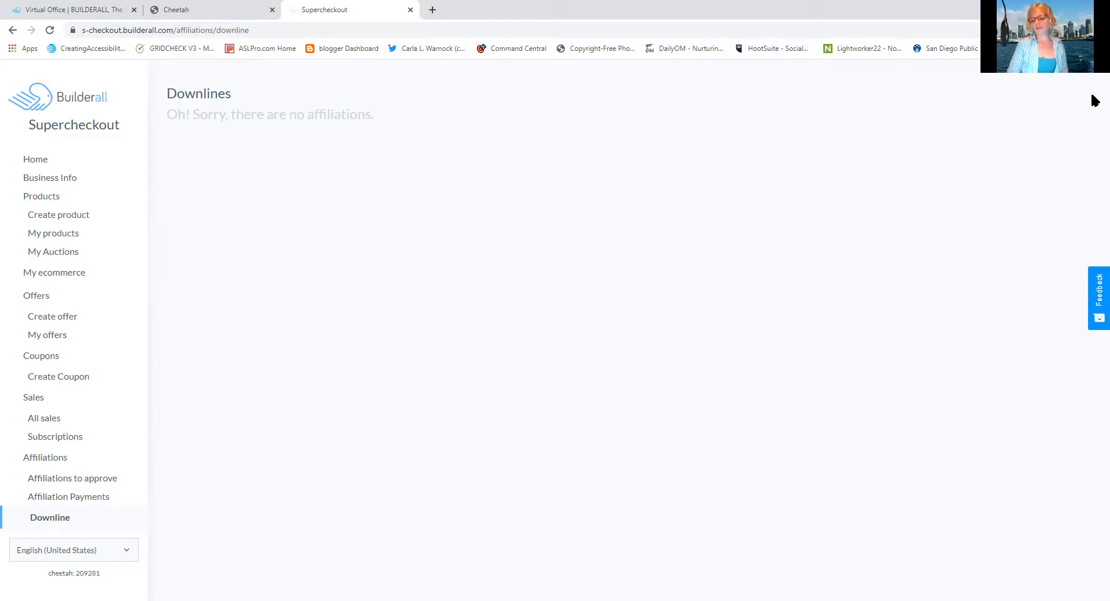
pyautogui.click(1069, 7)
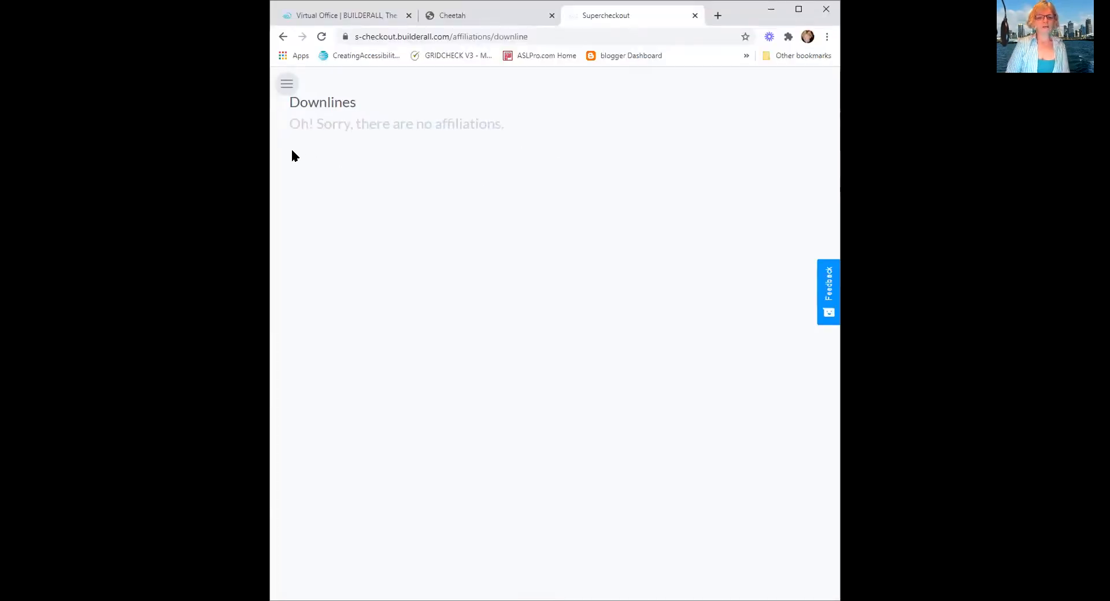
pyautogui.click(798, 10)
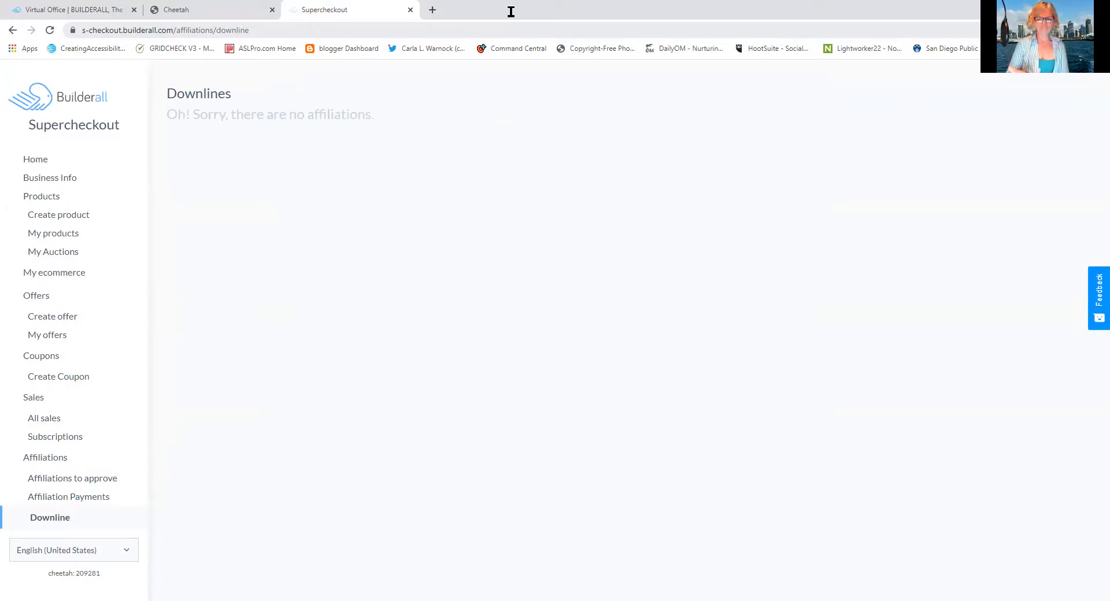